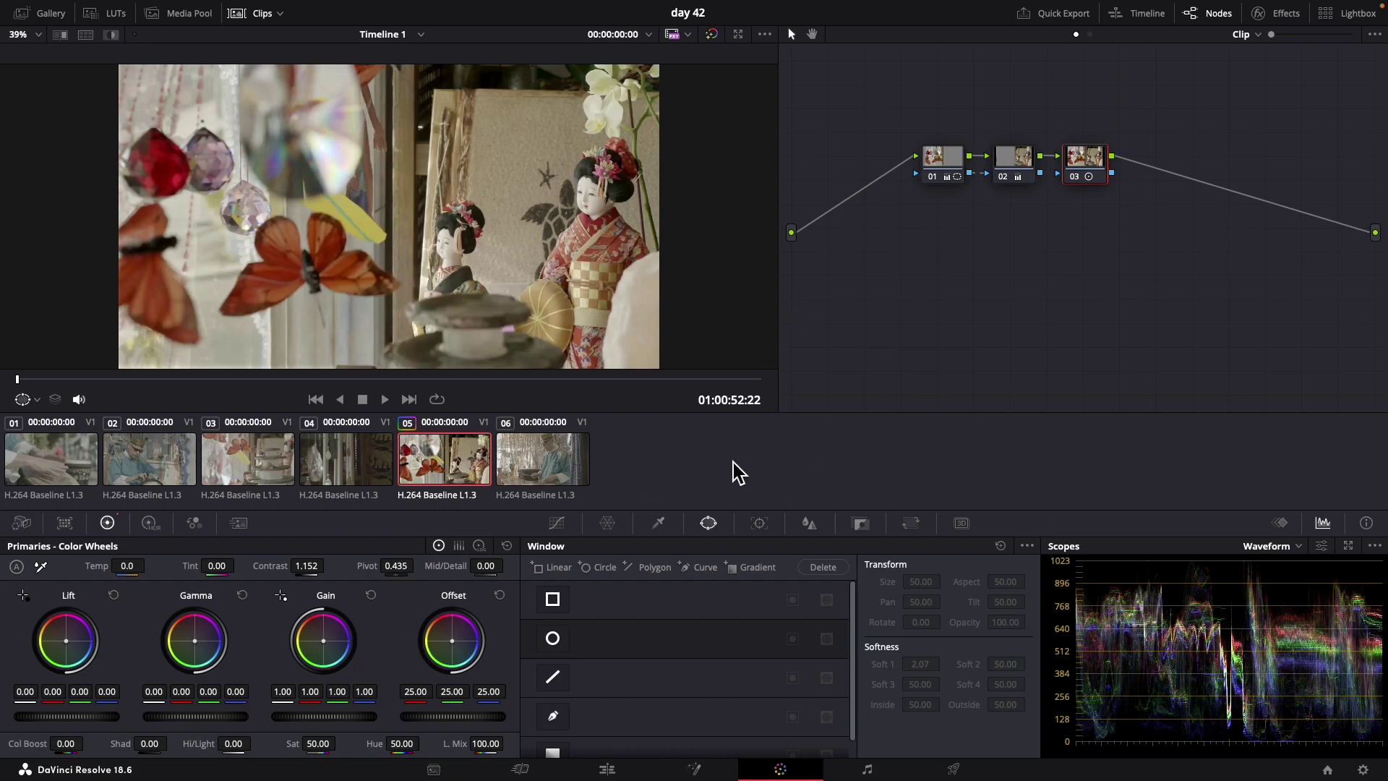
# - Add a gradient window to node 03 from the red crystal beads towards the lower right, rotated about -66 with softness about 15, checking it in highlight view
pyautogui.click(562, 755)
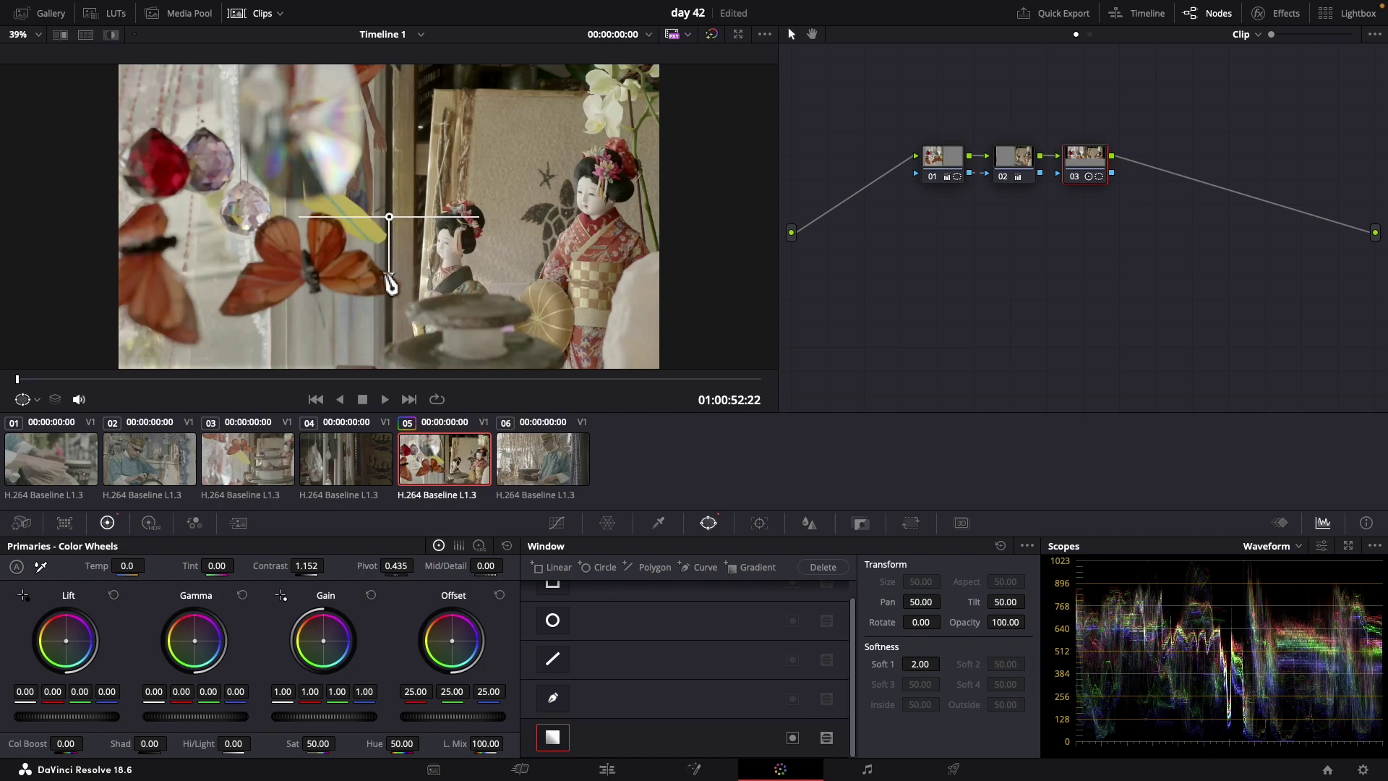
pyautogui.moveTo(388, 274); pyautogui.dragTo(211, 170)
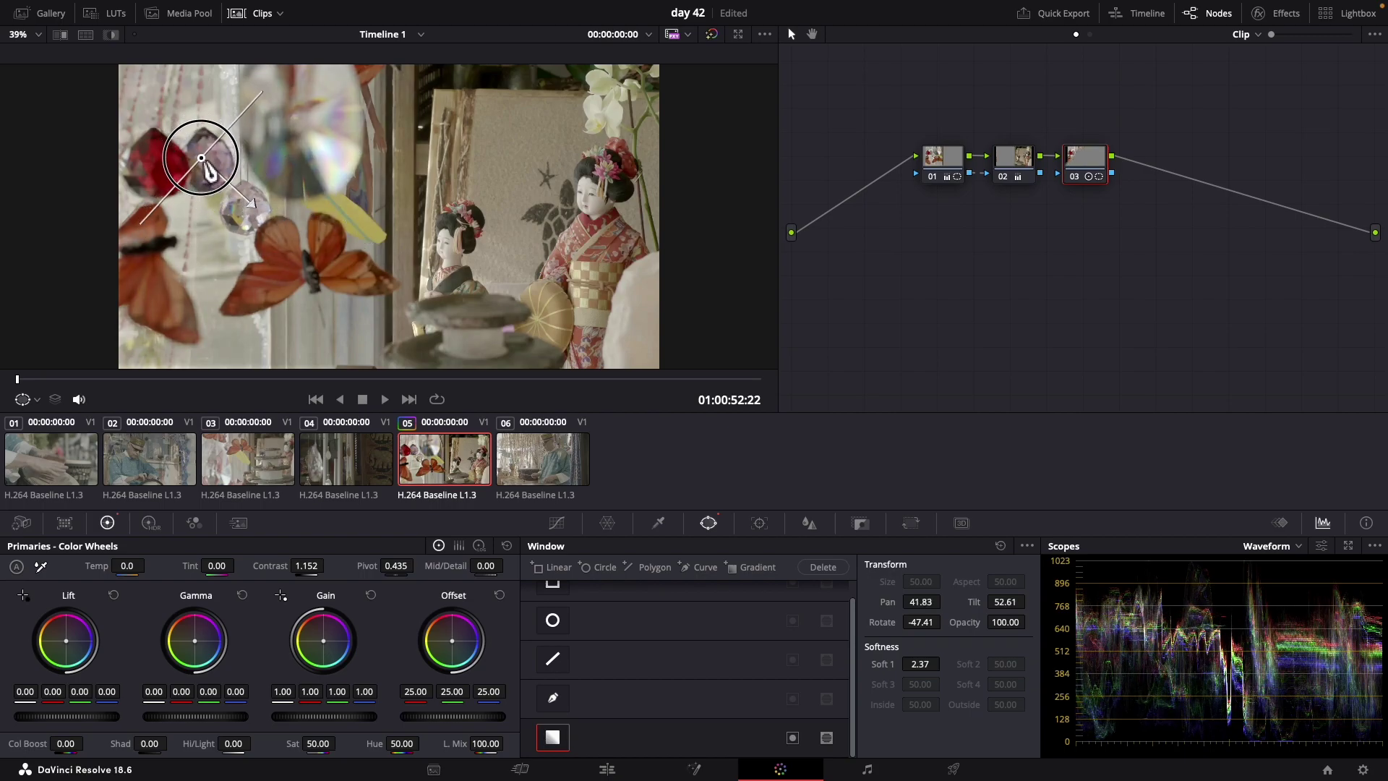
pyautogui.moveTo(261, 209); pyautogui.dragTo(600, 332)
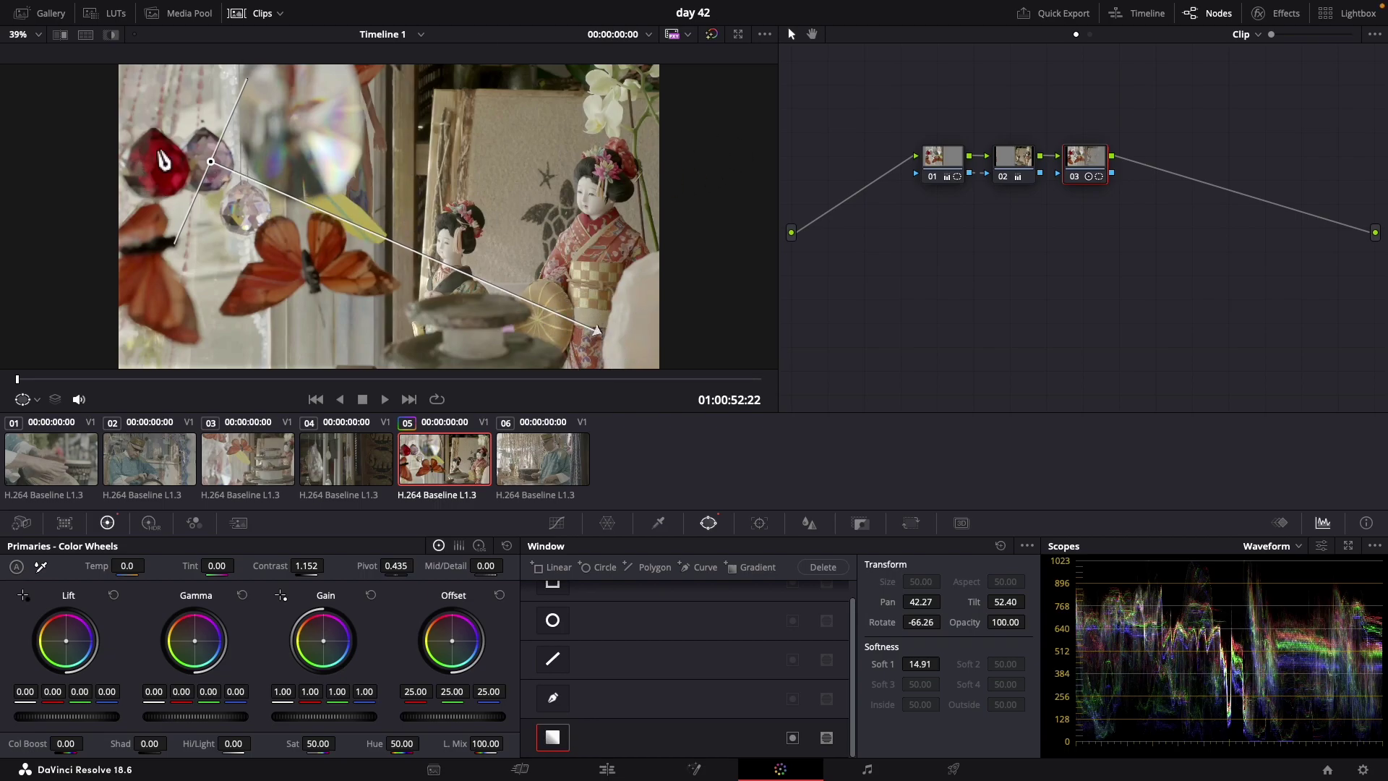
pyautogui.click(111, 36)
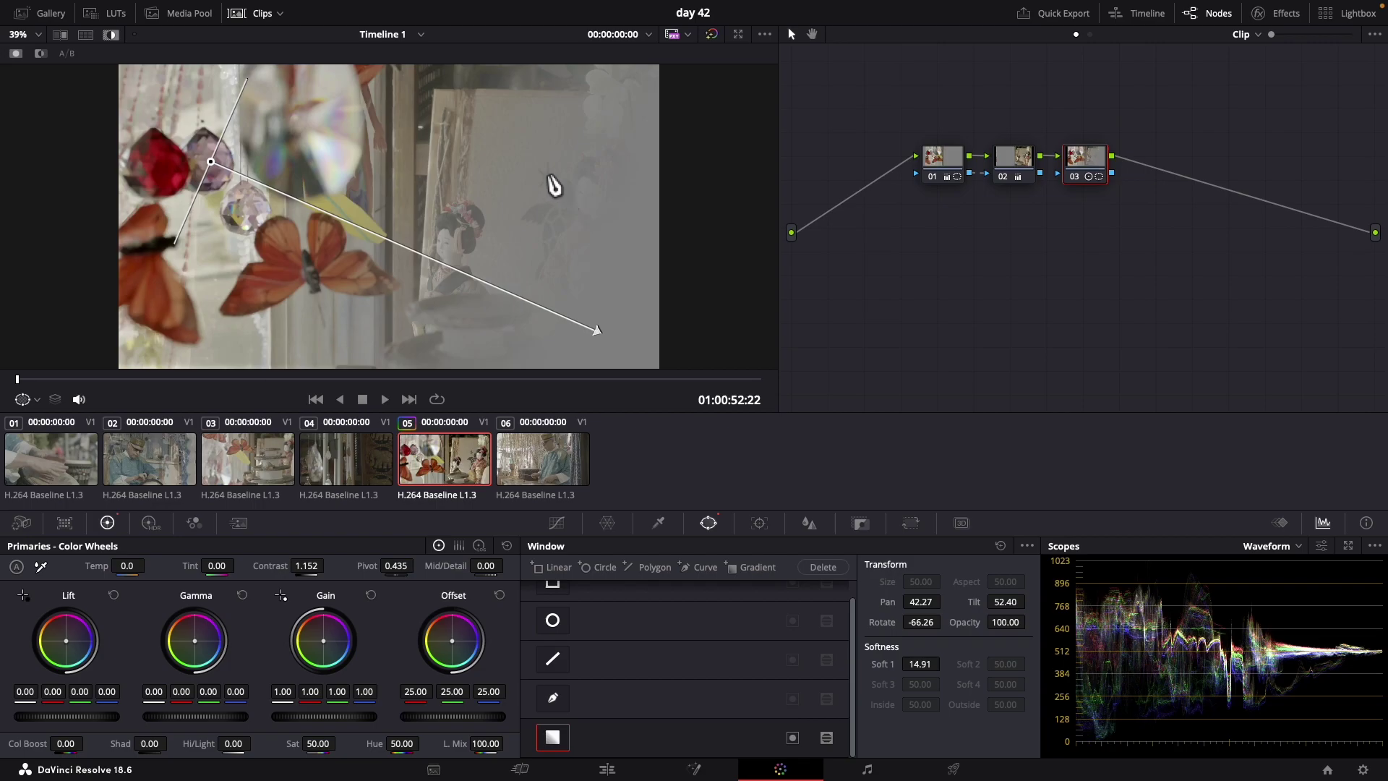
pyautogui.moveTo(211, 162)
pyautogui.mouseDown()
pyautogui.moveTo(352, 230)
pyautogui.moveTo(310, 183)
pyautogui.moveTo(211, 163)
pyautogui.moveTo(230, 176)
pyautogui.mouseUp()
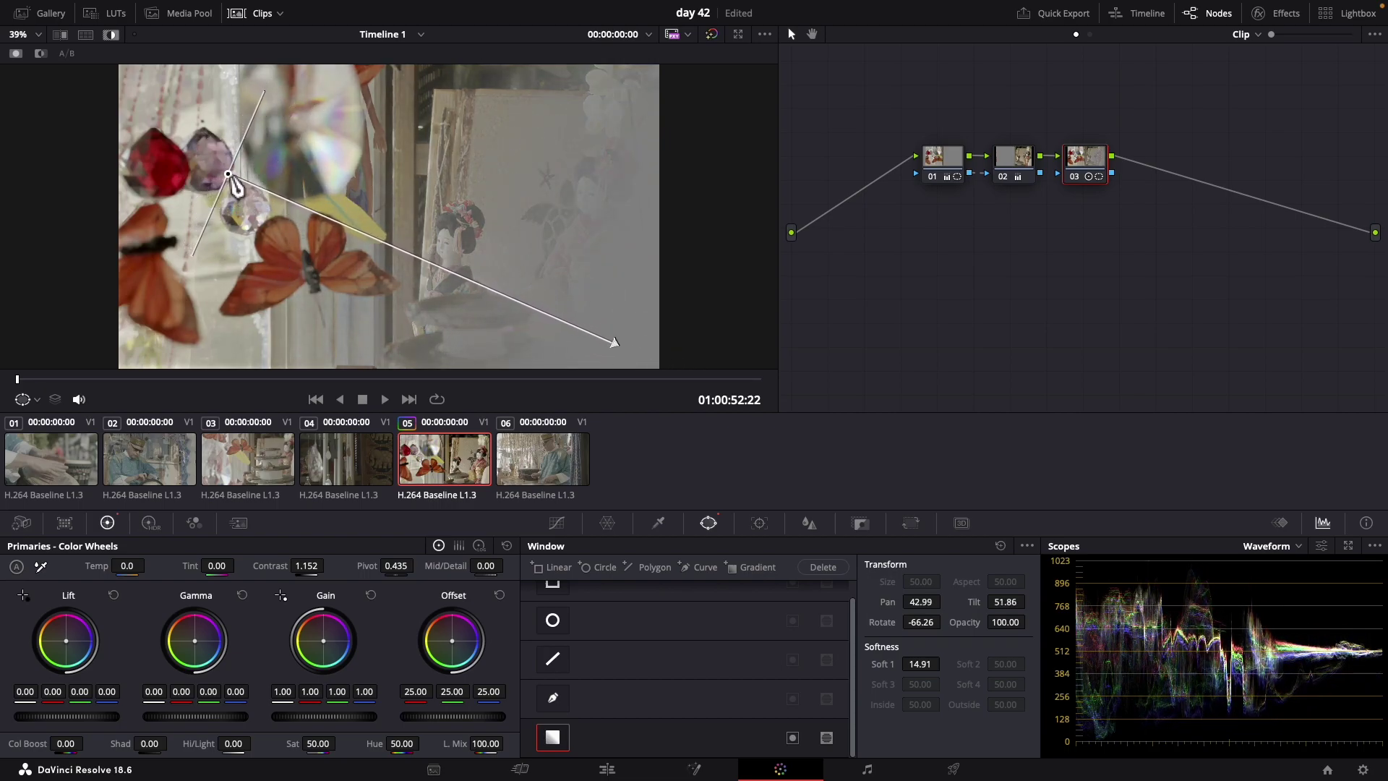
pyautogui.click(111, 34)
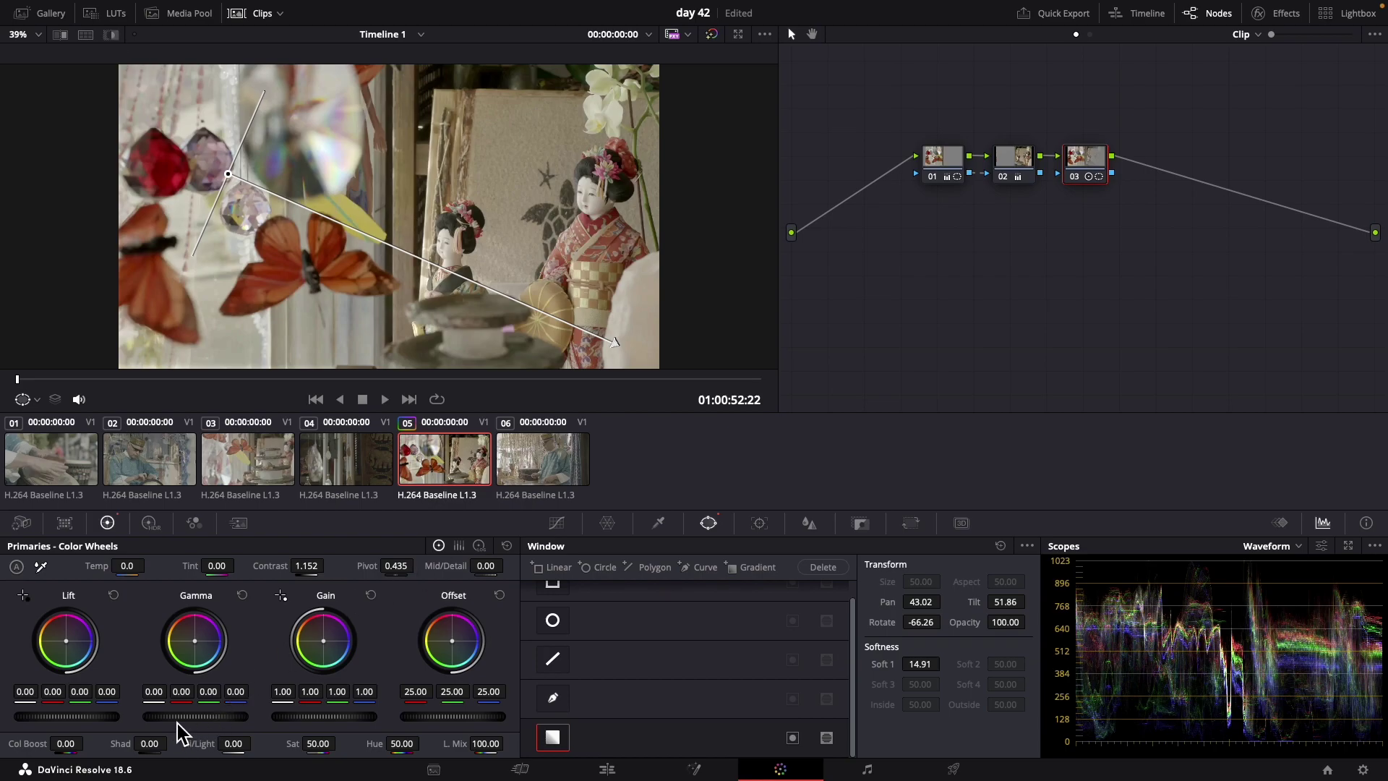
# - Lower node 03's gamma to -0.04 and lift to -0.01, and compare the image with the grade bypassed
pyautogui.moveTo(236, 720); pyautogui.dragTo(22, 676)
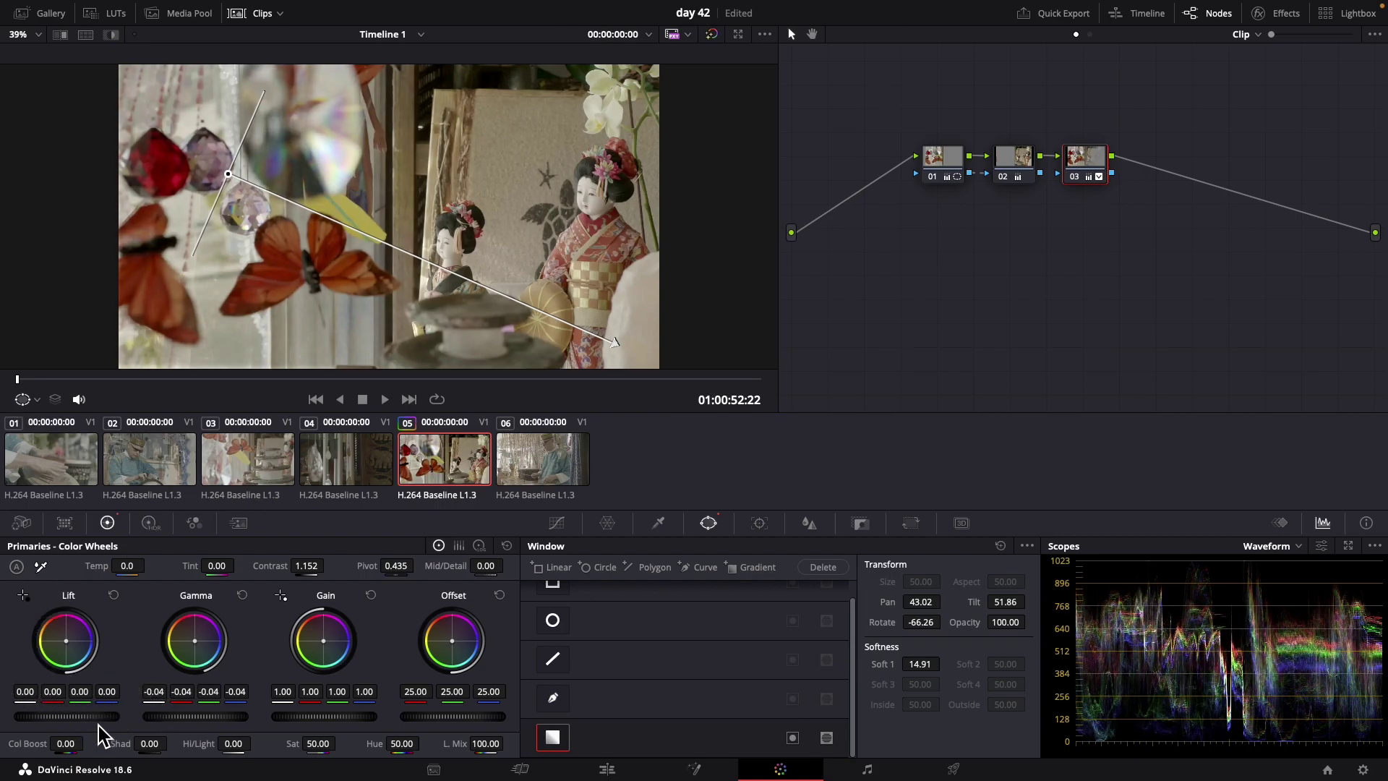
pyautogui.moveTo(96, 720); pyautogui.dragTo(26, 706)
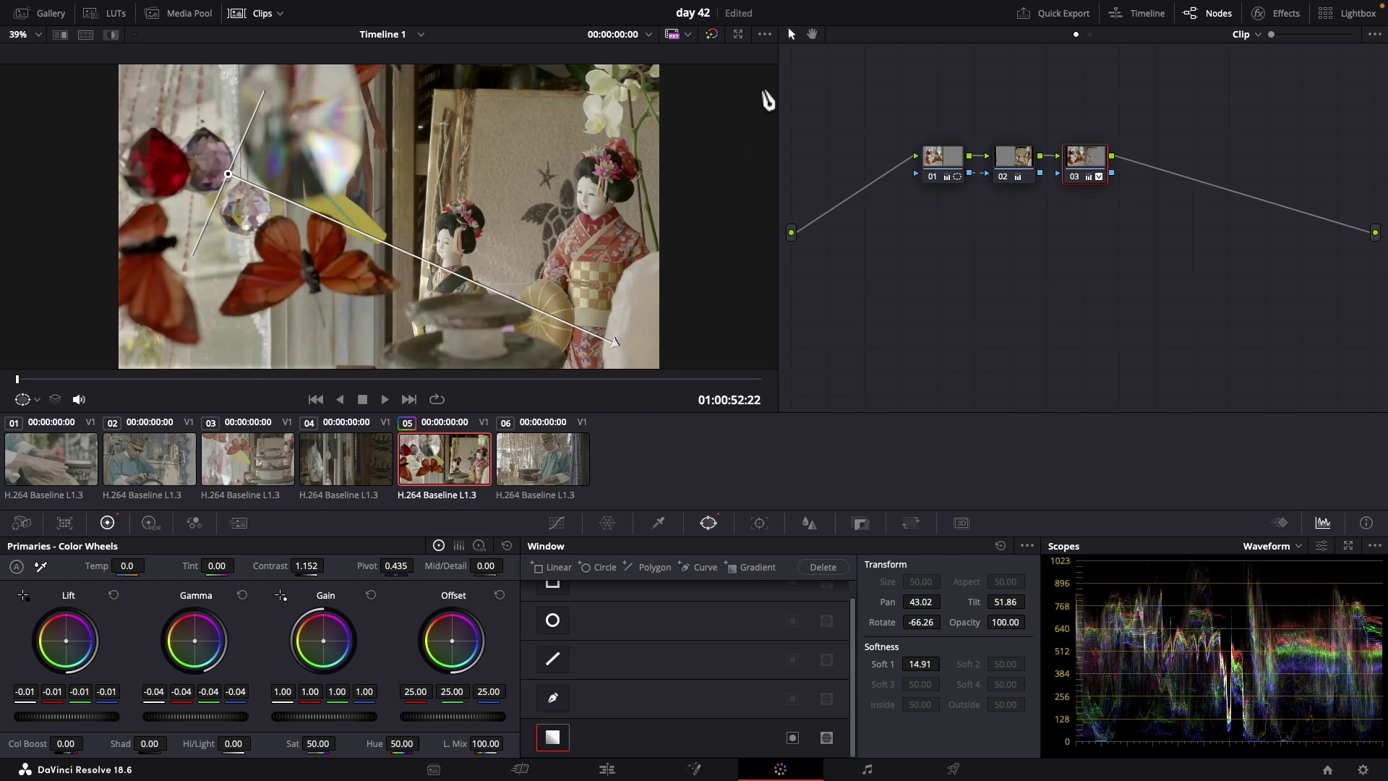
pyautogui.click(712, 36)
pyautogui.click(712, 35)
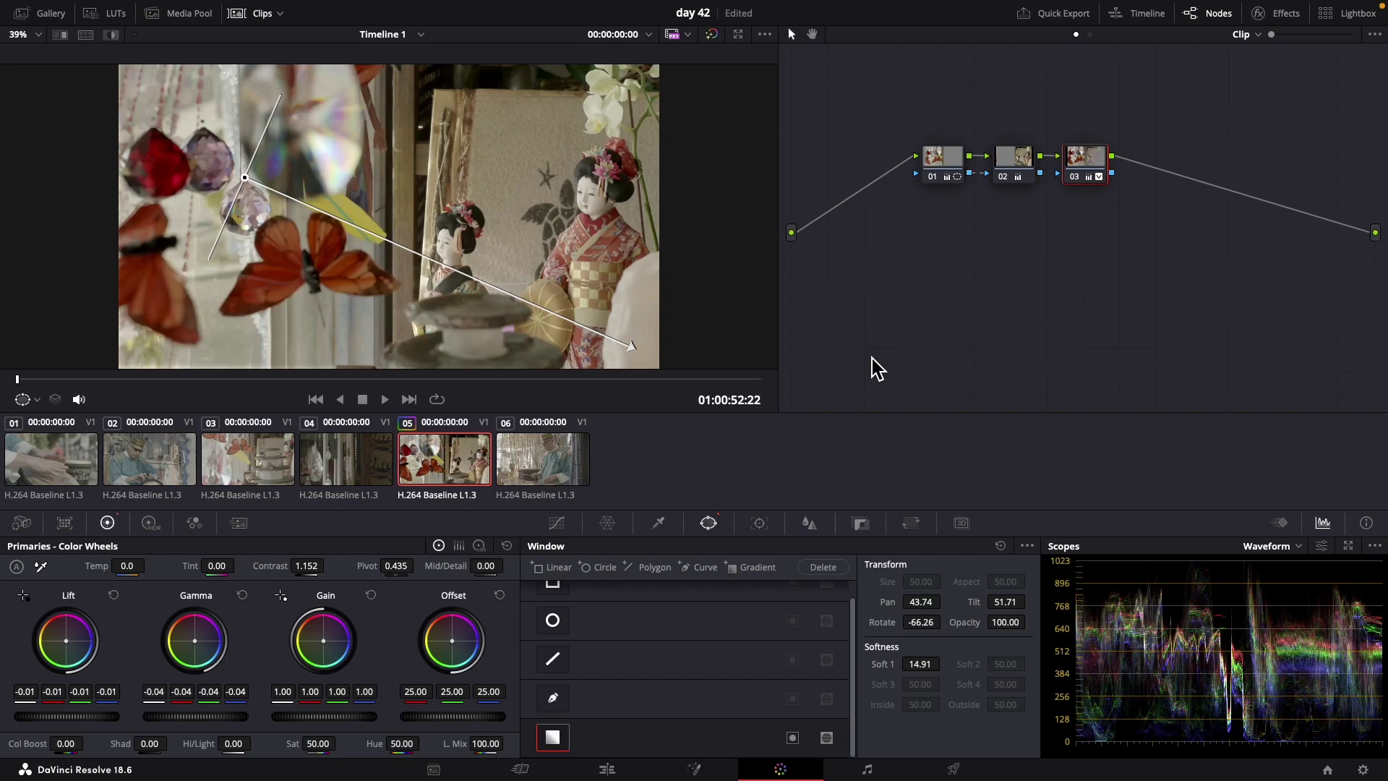
# - Add a serial node after node 03
pyautogui.rightClick(1095, 186)
pyautogui.moveTo(1193, 248)
pyautogui.click(1255, 255)
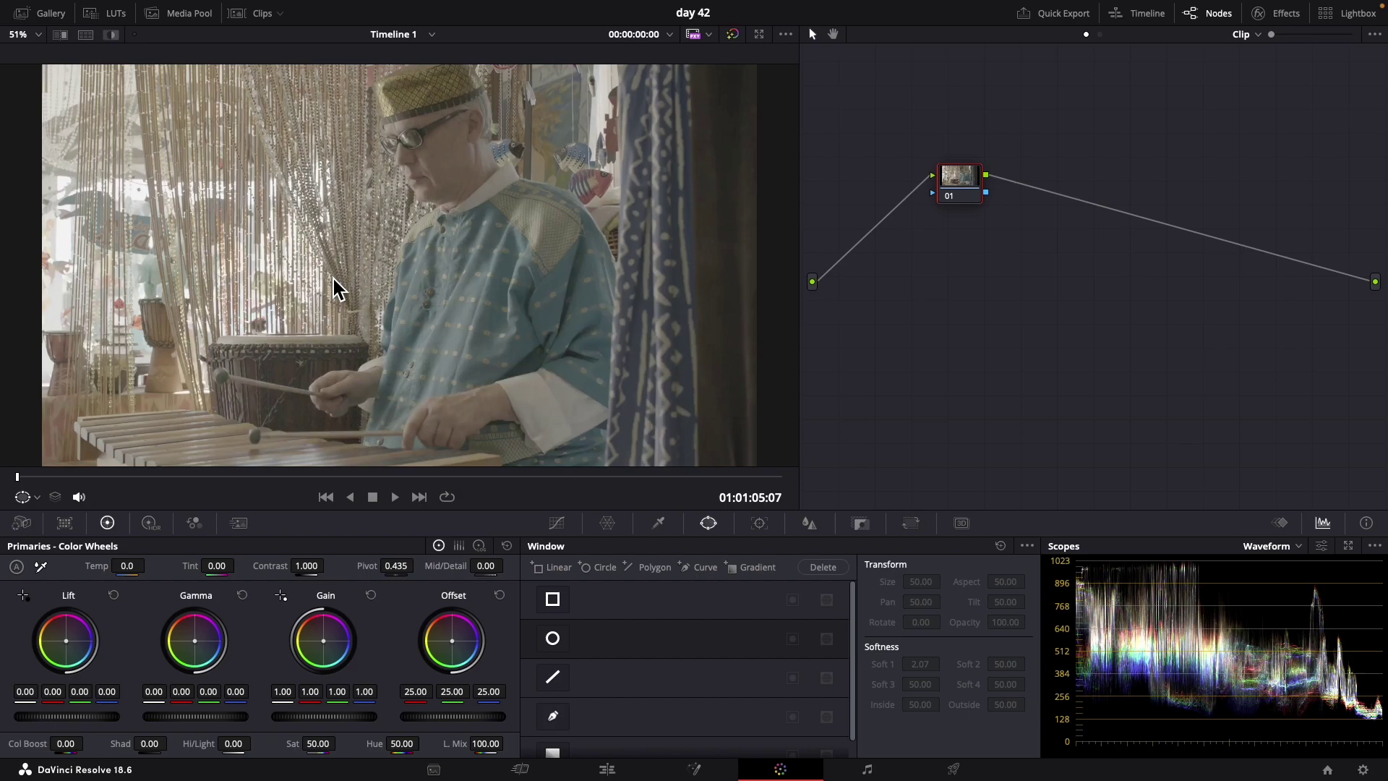
pyautogui.click(553, 600)
pyautogui.moveTo(407, 269); pyautogui.dragTo(198, 153)
pyautogui.moveTo(195, 231); pyautogui.dragTo(195, 460)
pyautogui.moveTo(54, 273); pyautogui.dragTo(42, 269)
pyautogui.moveTo(339, 265); pyautogui.dragTo(301, 264)
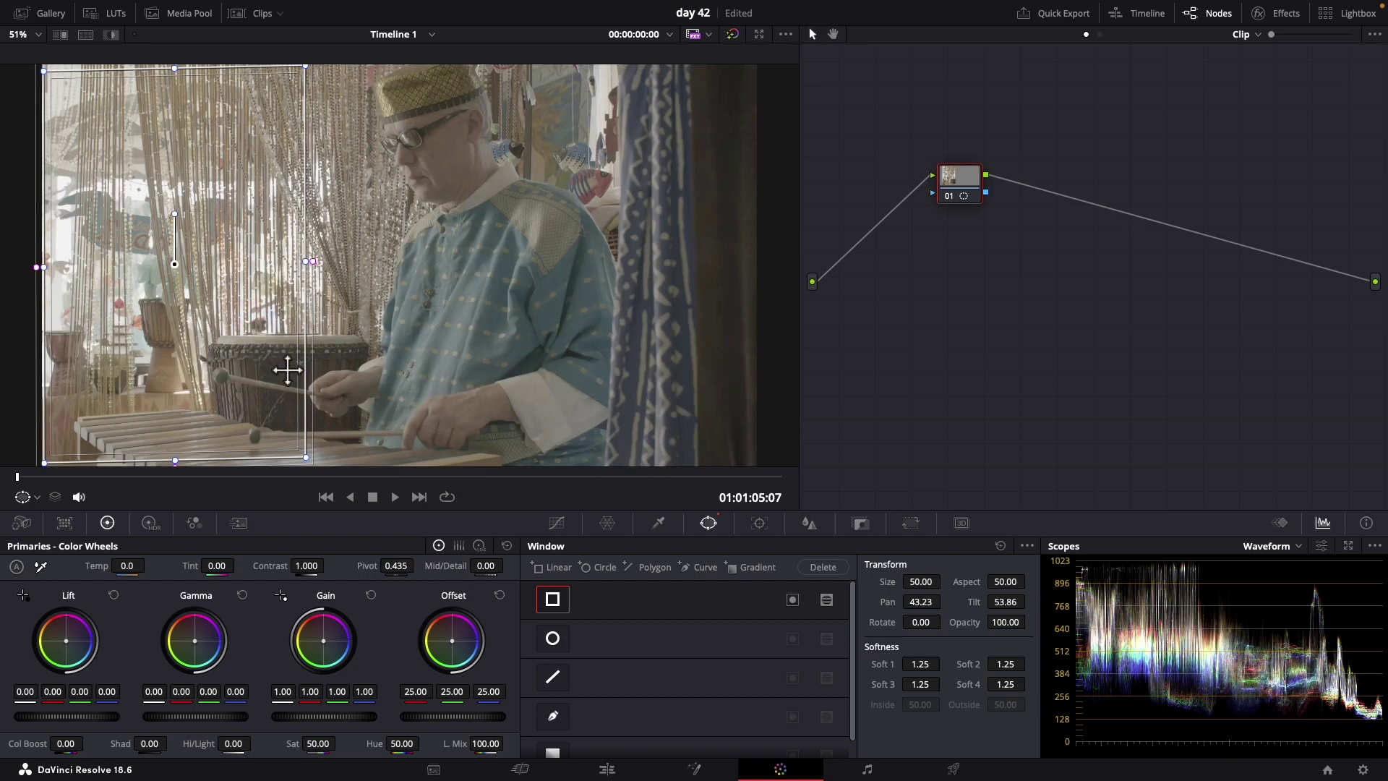
pyautogui.moveTo(182, 470); pyautogui.dragTo(180, 337)
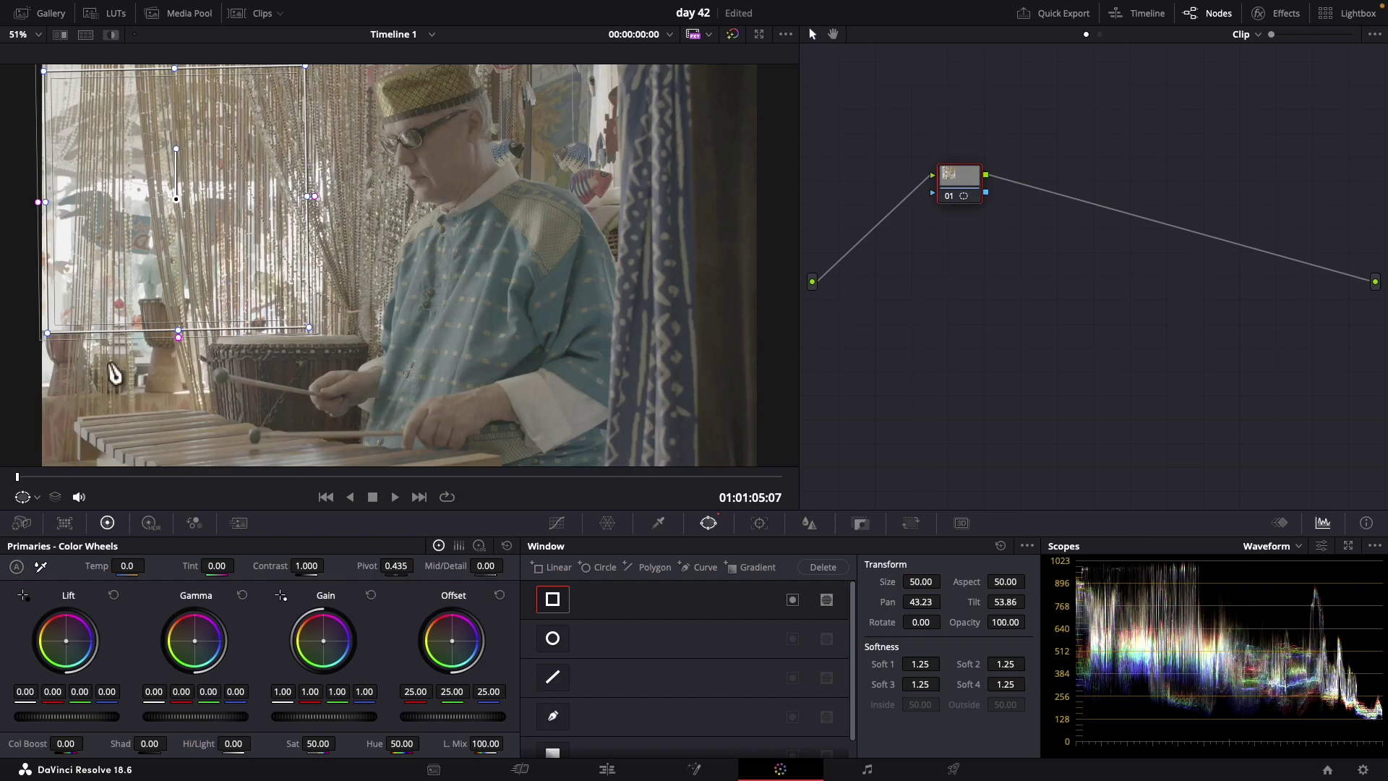
pyautogui.click(553, 599)
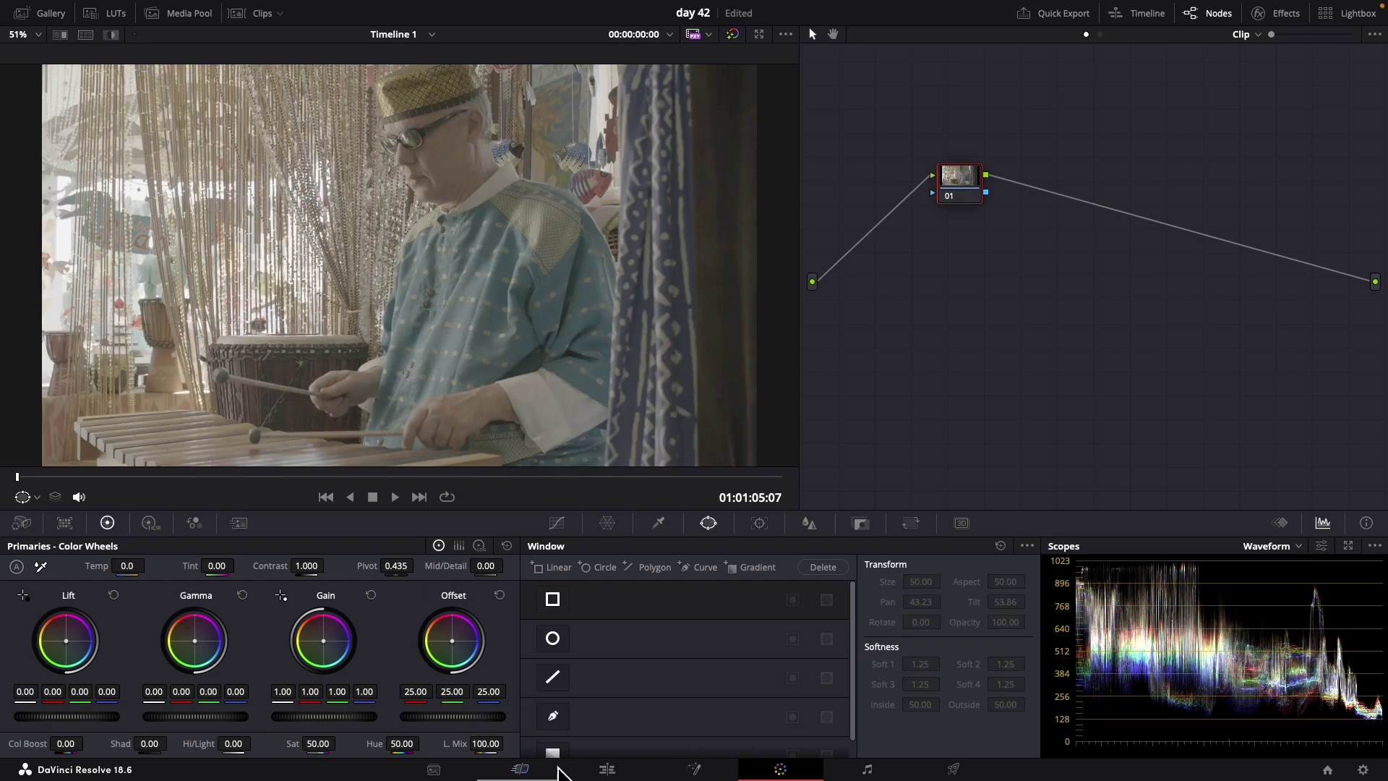
# - Add a gradient window to node 01 from the bright beaded curtain towards the drummer's hands, rotated about -56 with softness about 13.5
pyautogui.click(557, 753)
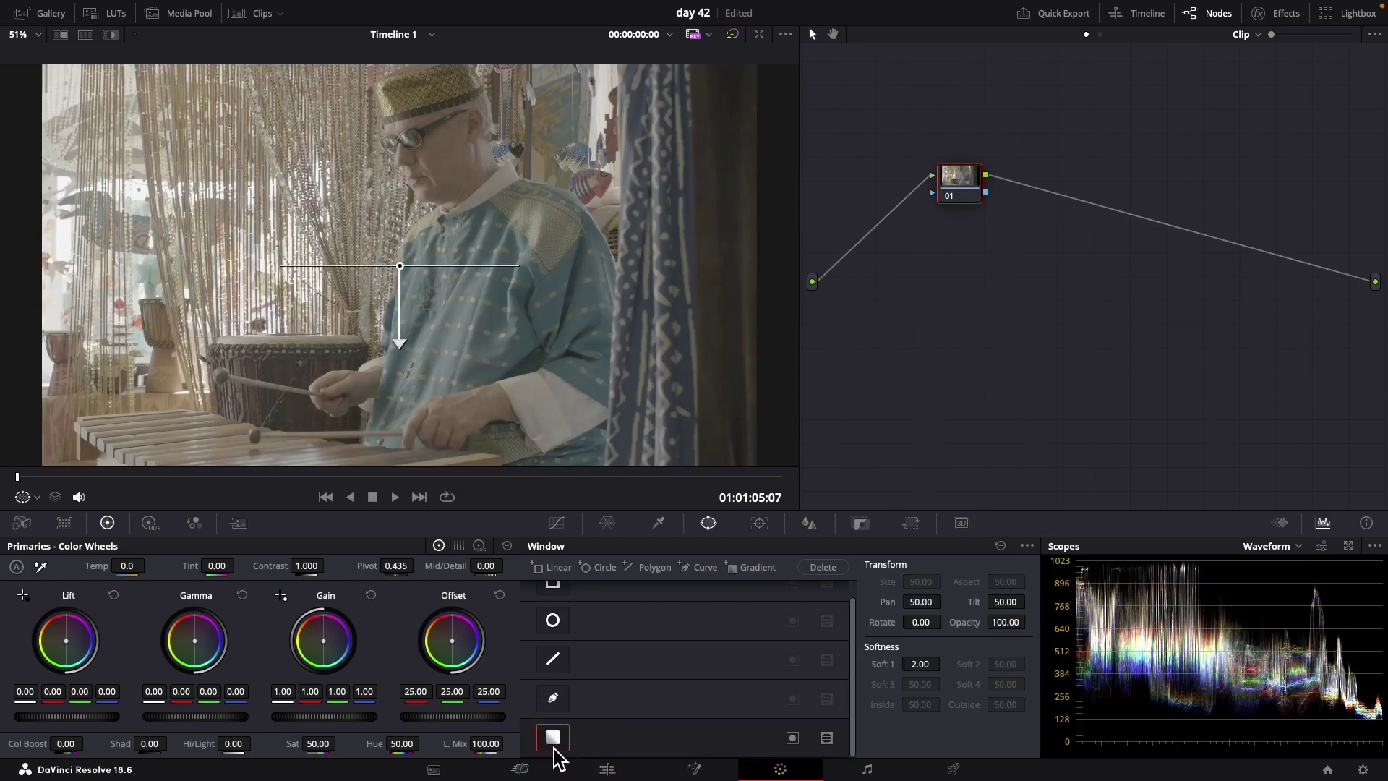
pyautogui.moveTo(399, 337); pyautogui.dragTo(480, 335)
pyautogui.moveTo(400, 262); pyautogui.dragTo(142, 161)
pyautogui.moveTo(220, 230); pyautogui.dragTo(563, 452)
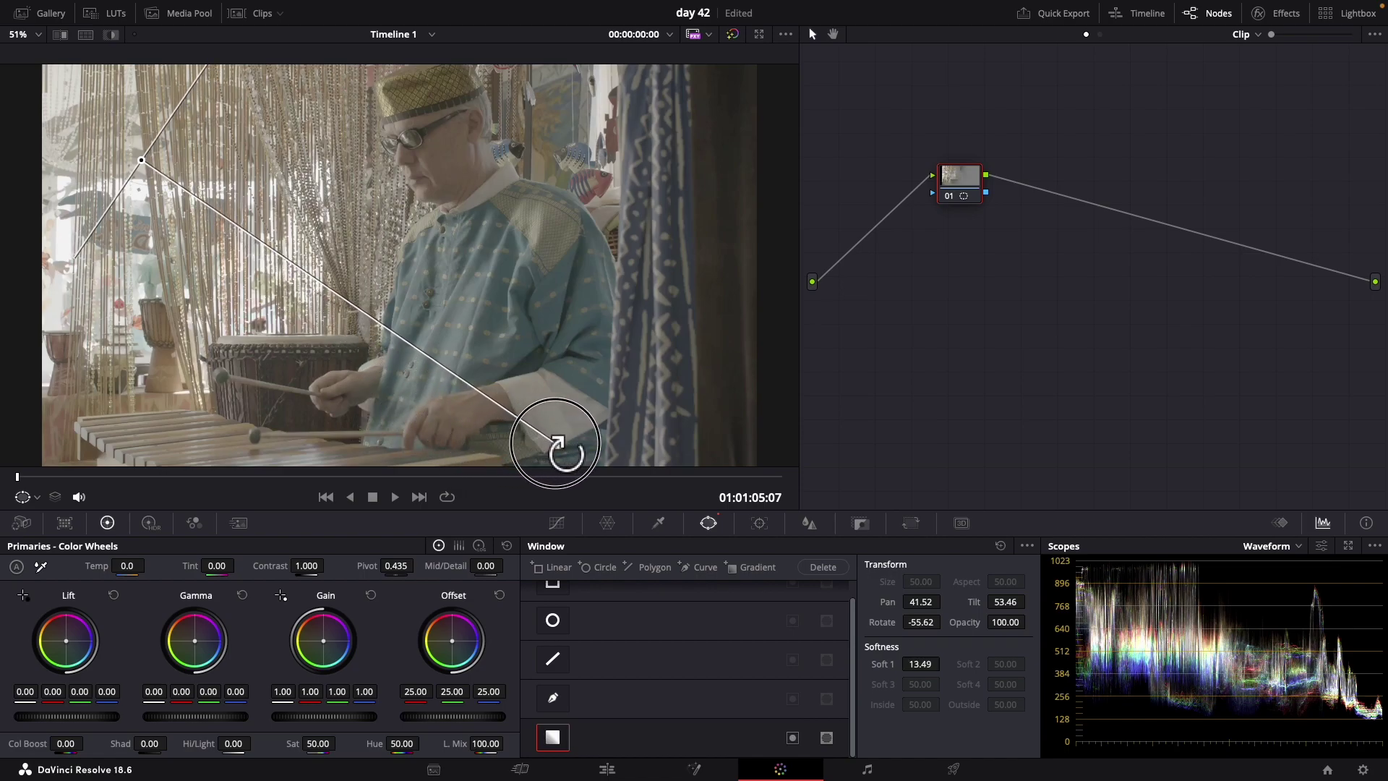
pyautogui.moveTo(143, 163); pyautogui.dragTo(135, 177)
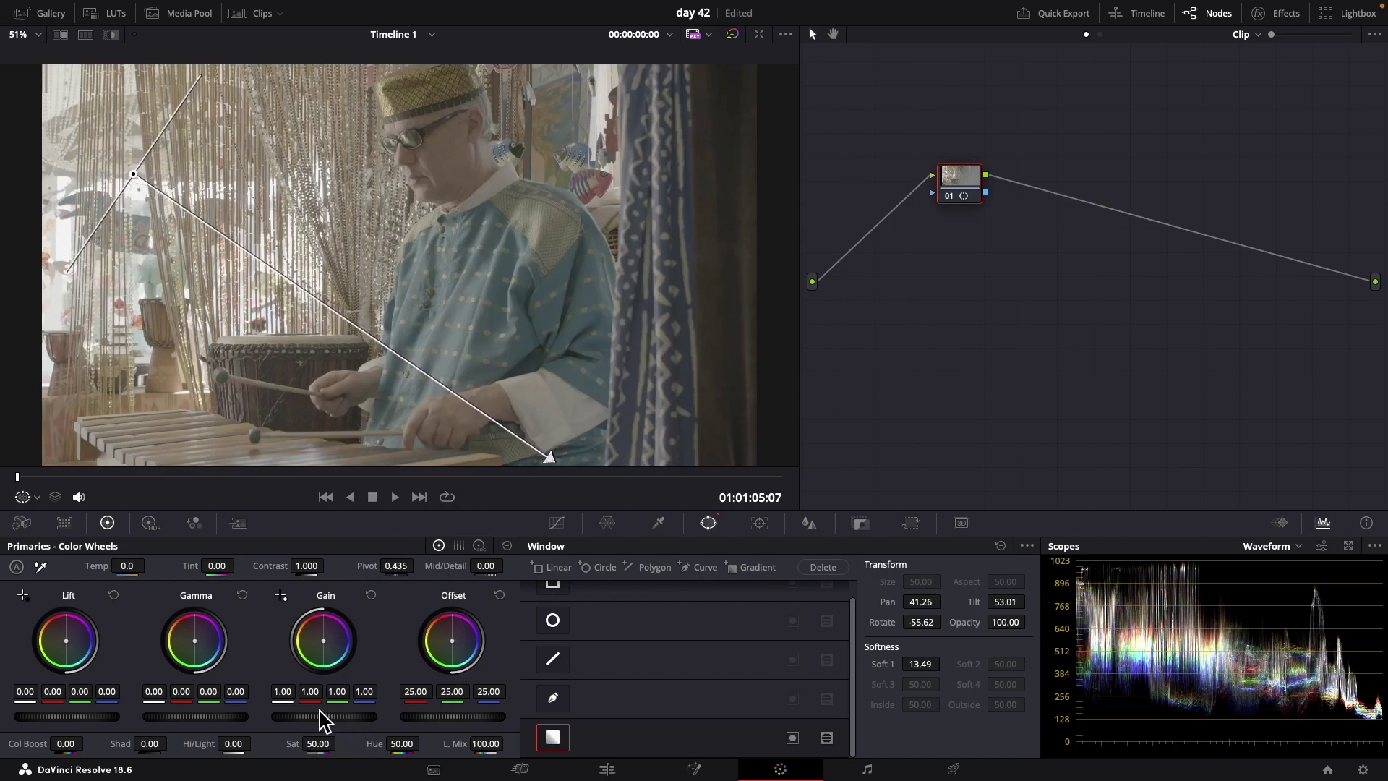
# - Raise node 01's gain to 1.06, lower its lift to -0.15, and compare the image with the grade bypassed
pyautogui.moveTo(300, 709)
pyautogui.mouseDown()
pyautogui.moveTo(350, 725)
pyautogui.moveTo(200, 716)
pyautogui.moveTo(322, 718)
pyautogui.moveTo(274, 721)
pyautogui.moveTo(290, 719)
pyautogui.mouseUp()
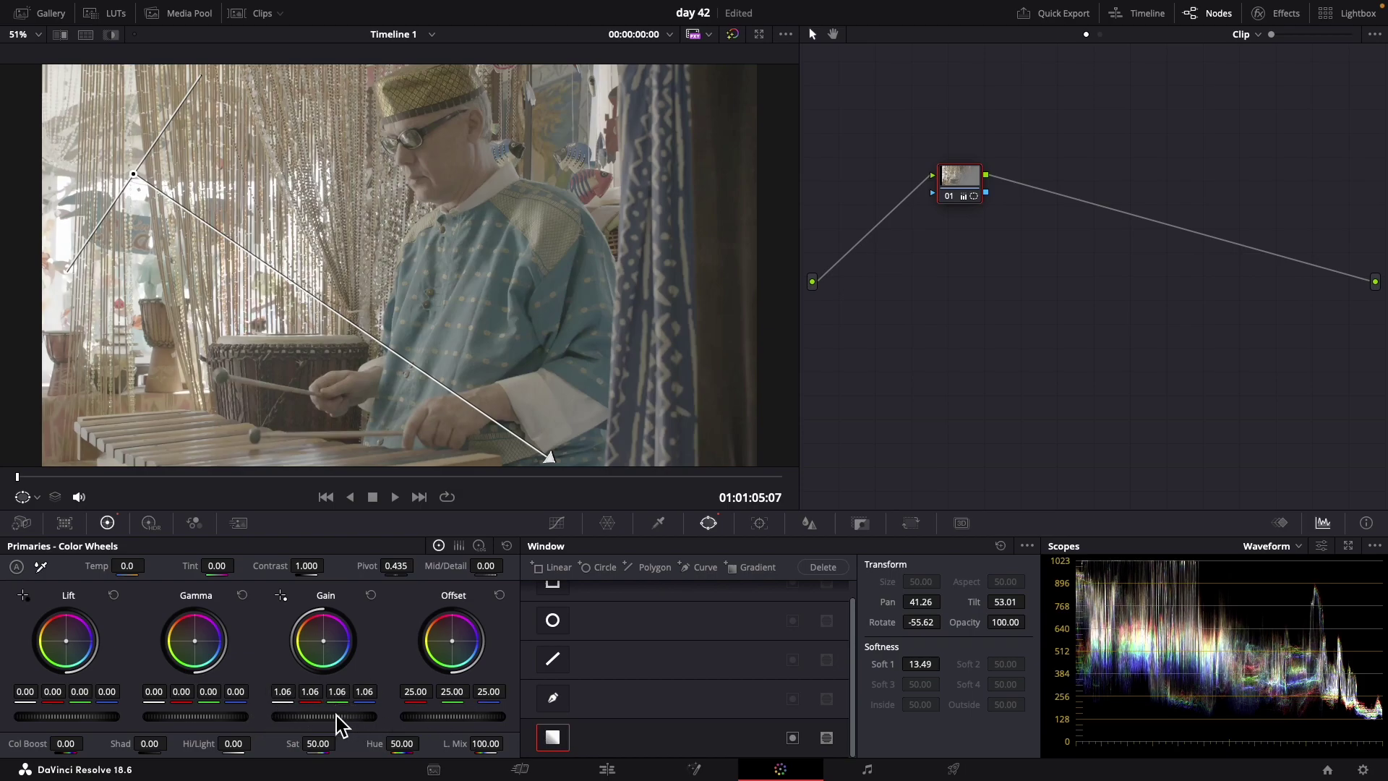
pyautogui.moveTo(99, 730); pyautogui.dragTo(62, 716)
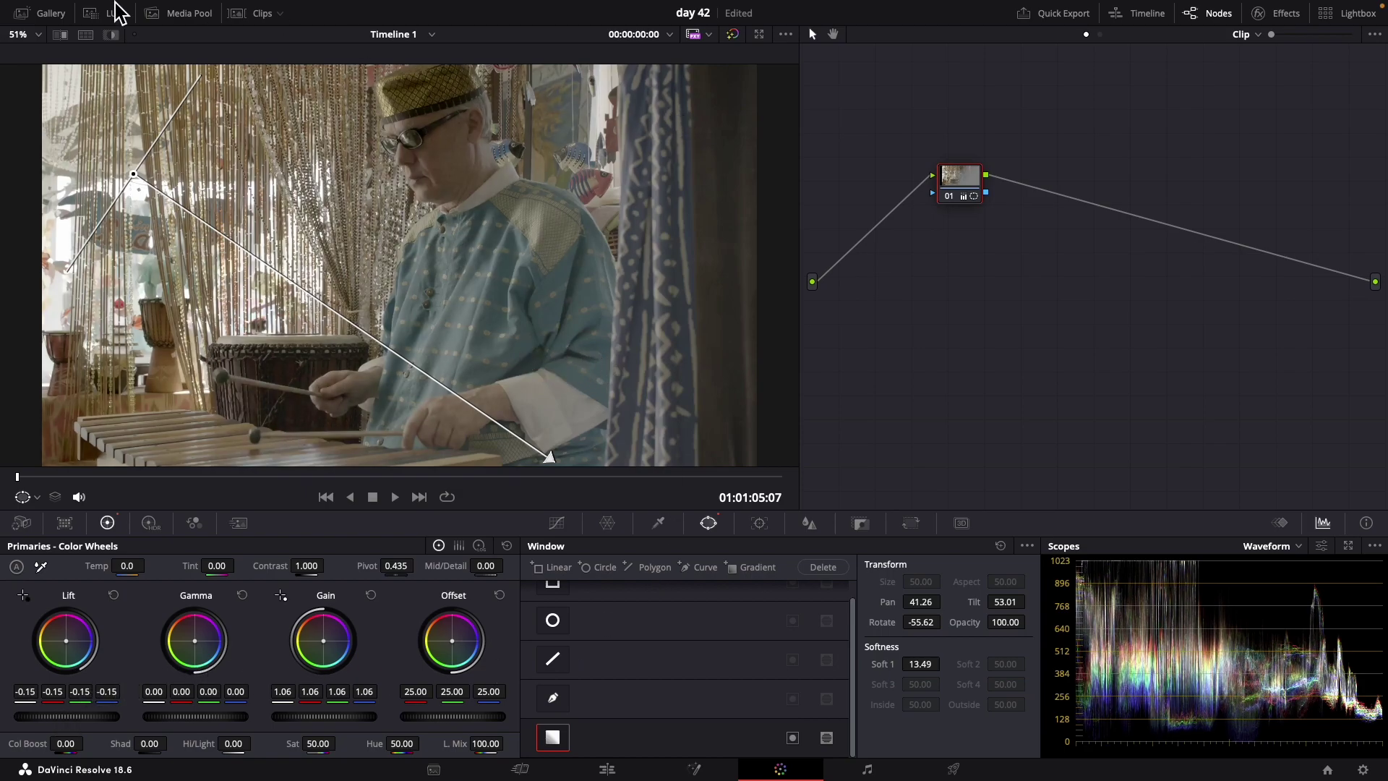
pyautogui.click(735, 36)
pyautogui.click(735, 36)
# - Add an outside node after node 01
pyautogui.rightClick(960, 192)
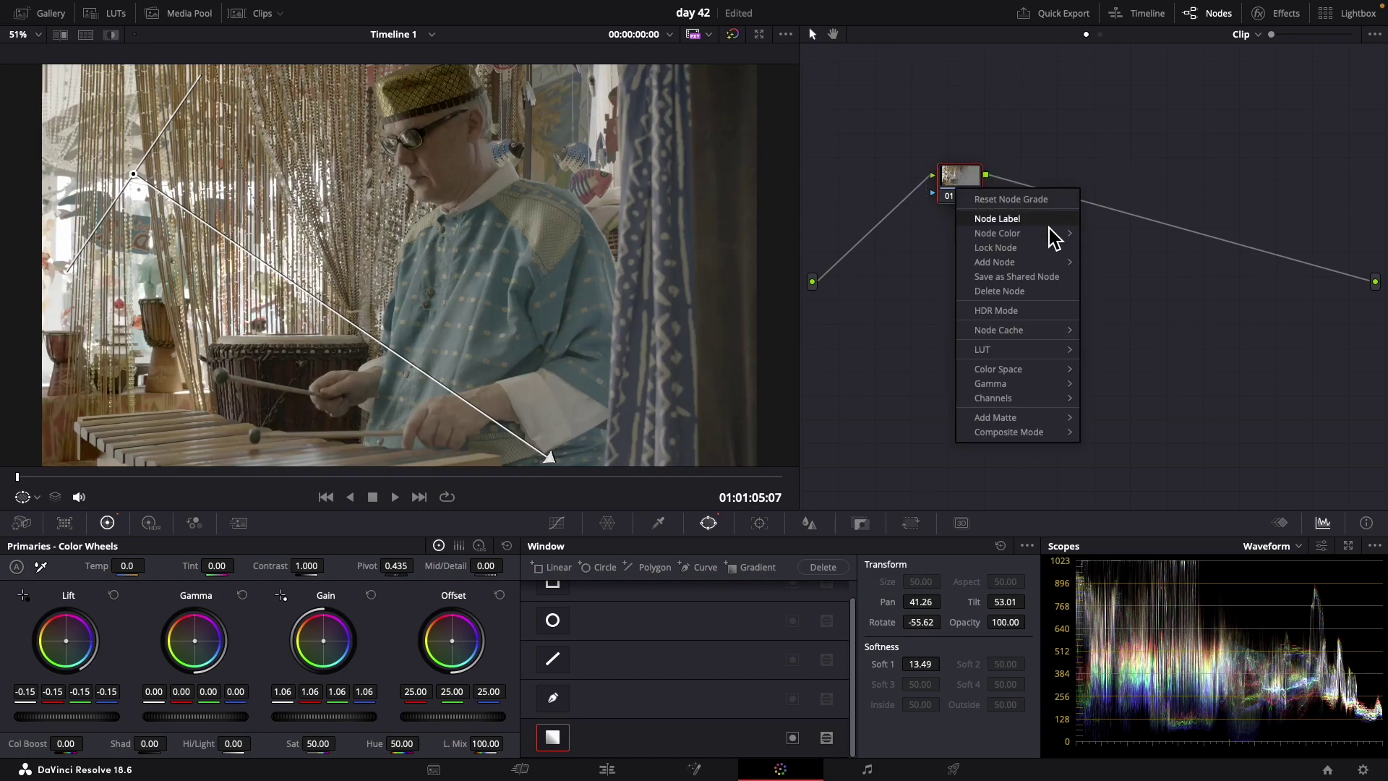
pyautogui.moveTo(1052, 263)
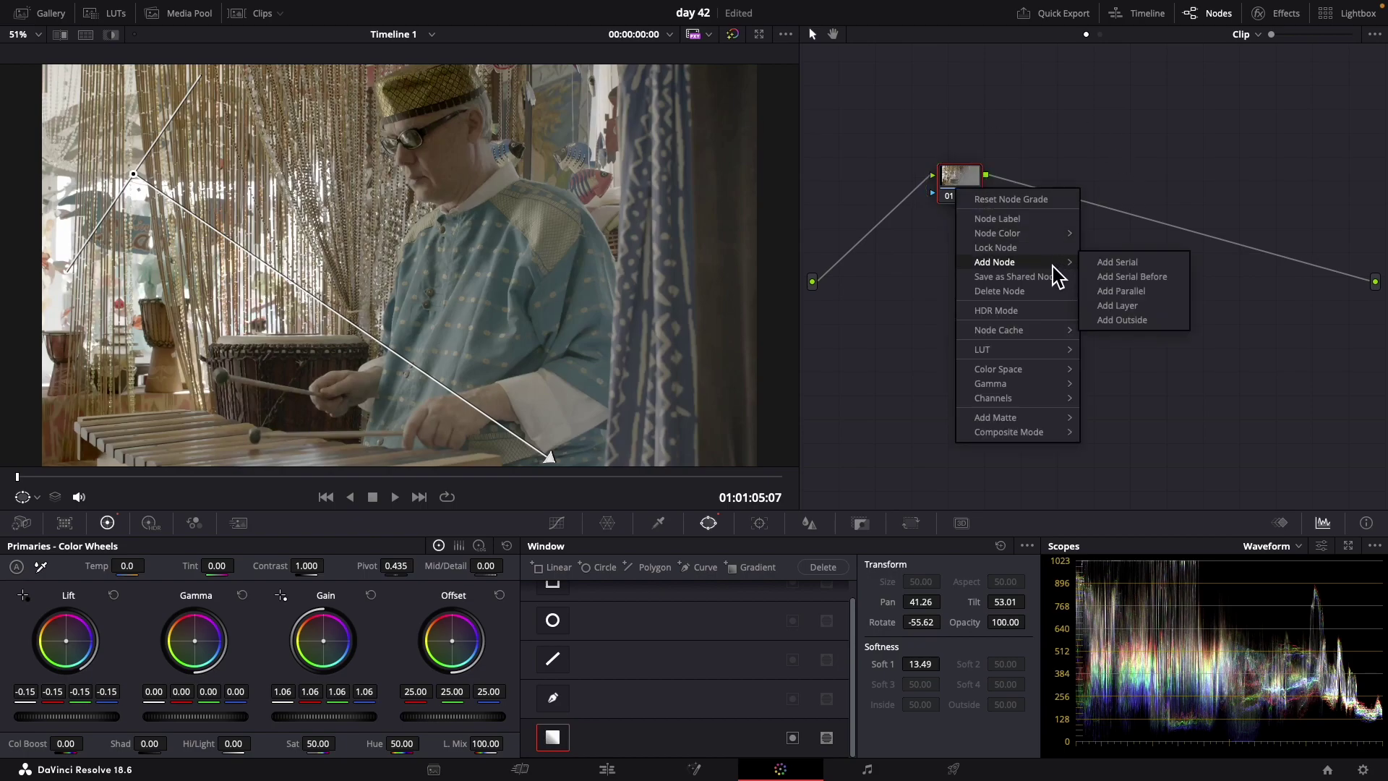
pyautogui.click(1155, 323)
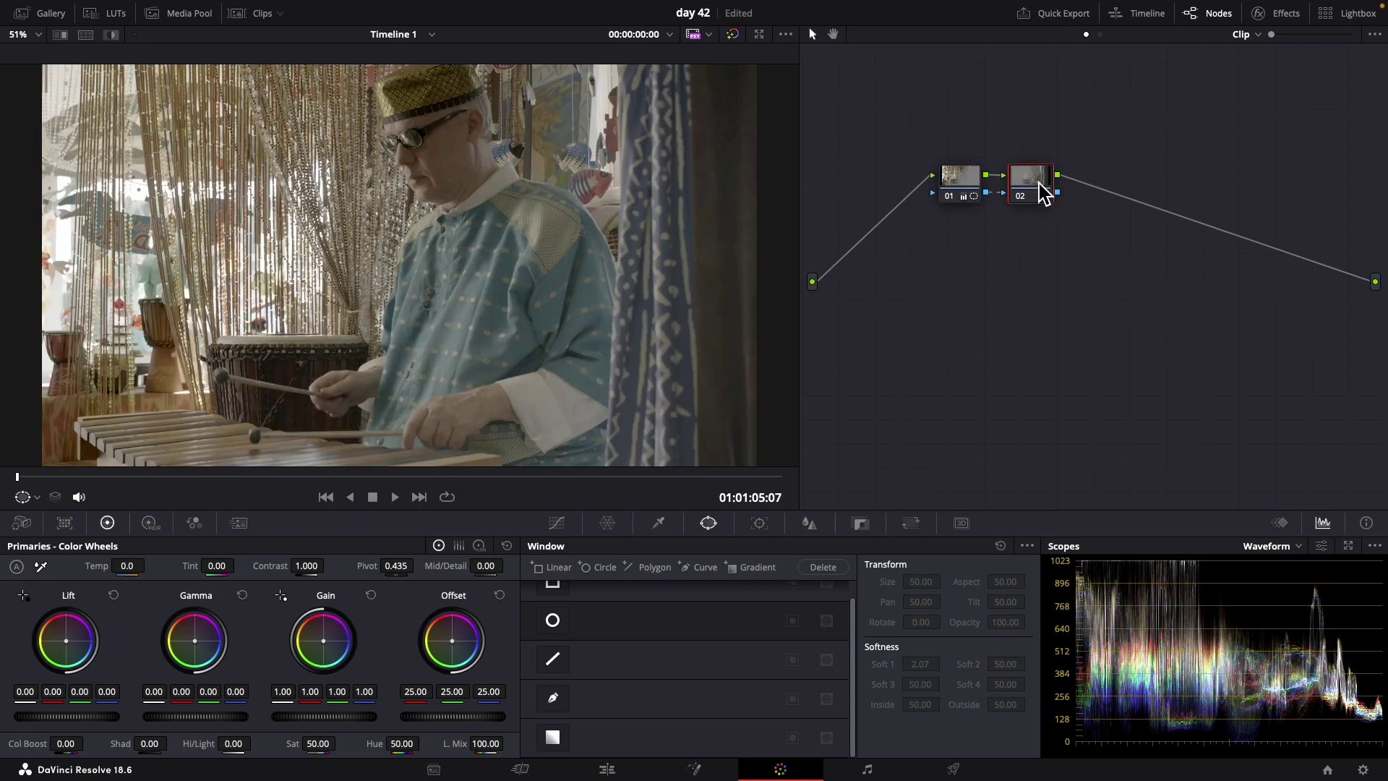
# - Try a gradient window on node 02 from the dark curtain's lower part towards the upper left, rotated about 120 with softness about 14
pyautogui.click(554, 737)
pyautogui.moveTo(402, 337); pyautogui.dragTo(181, 132)
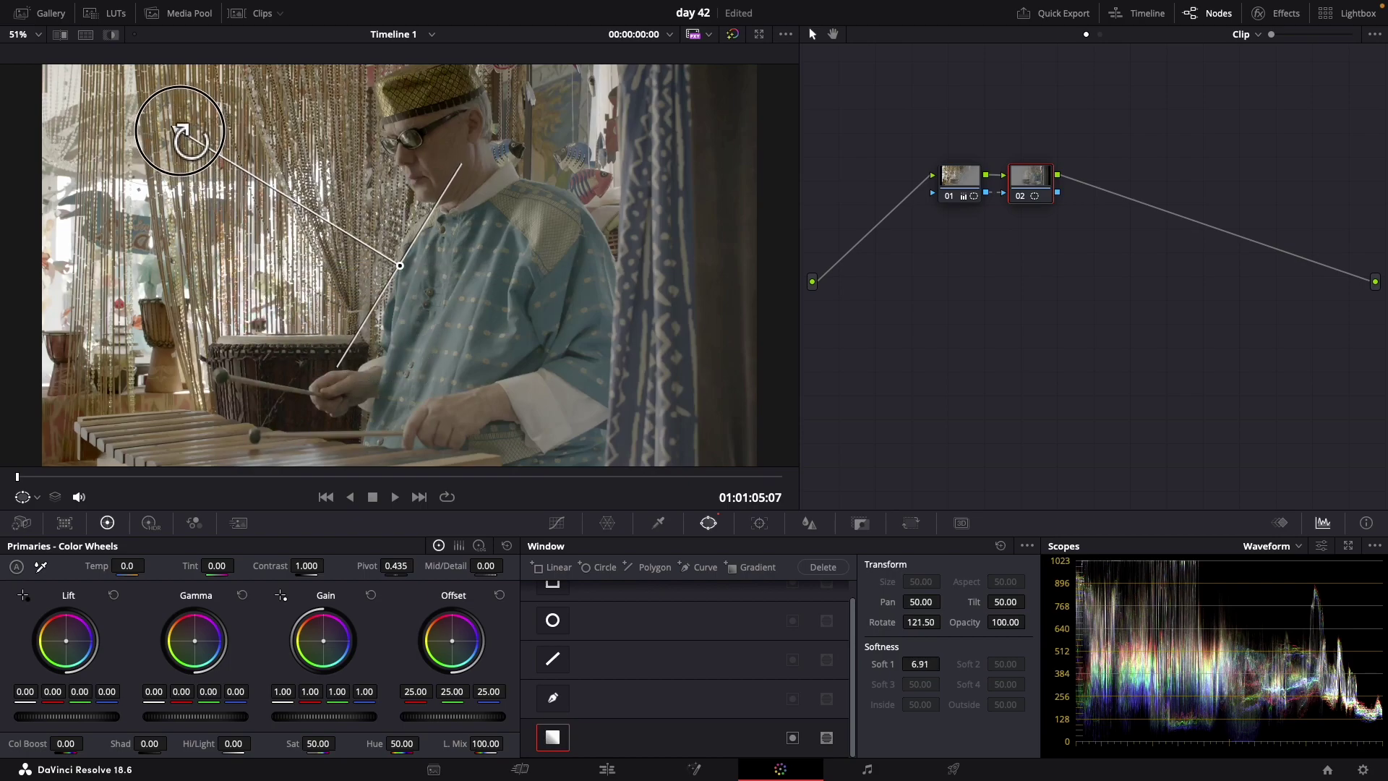
pyautogui.moveTo(425, 281); pyautogui.dragTo(712, 441)
pyautogui.moveTo(481, 295); pyautogui.dragTo(246, 168)
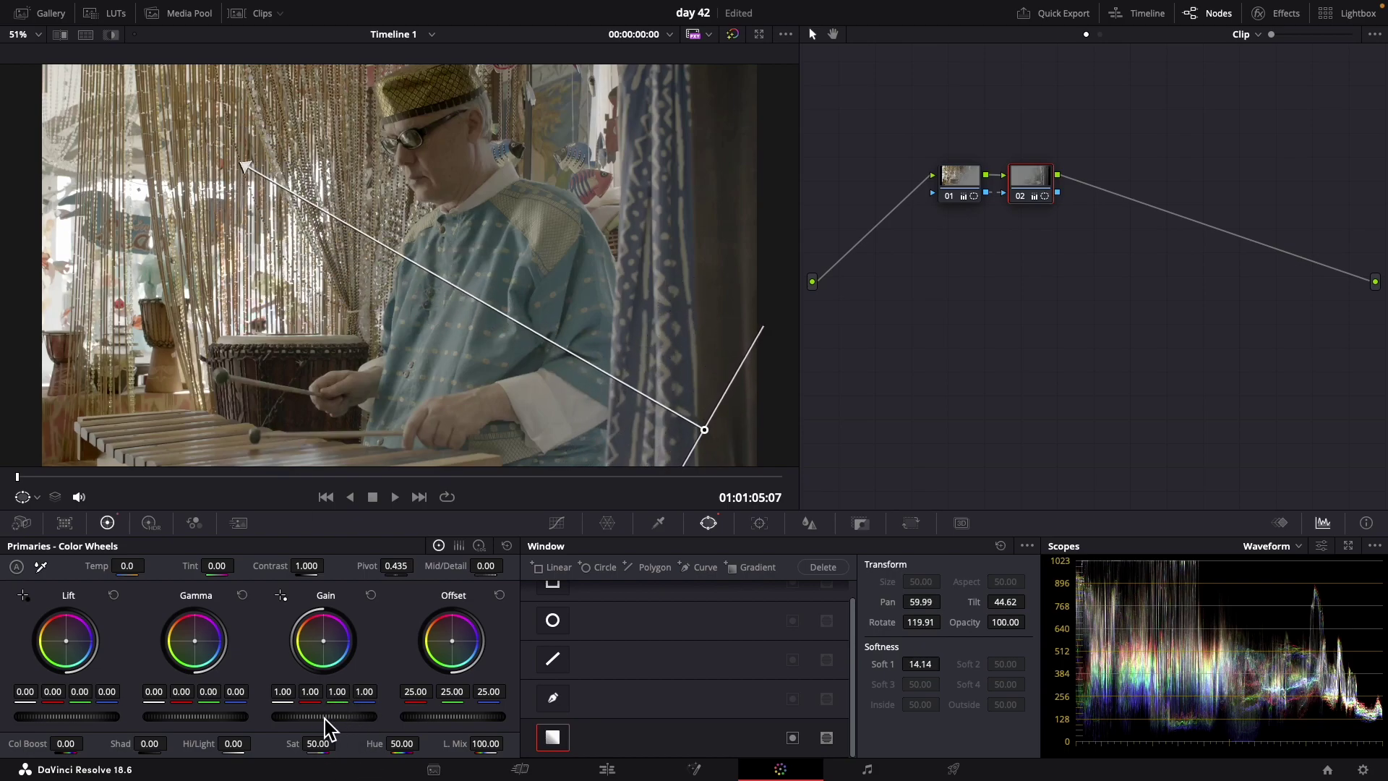
# - Adjust node 02's gain and add a serial node after it
pyautogui.moveTo(296, 717); pyautogui.dragTo(405, 721)
pyautogui.rightClick(1031, 191)
pyautogui.moveTo(1093, 265)
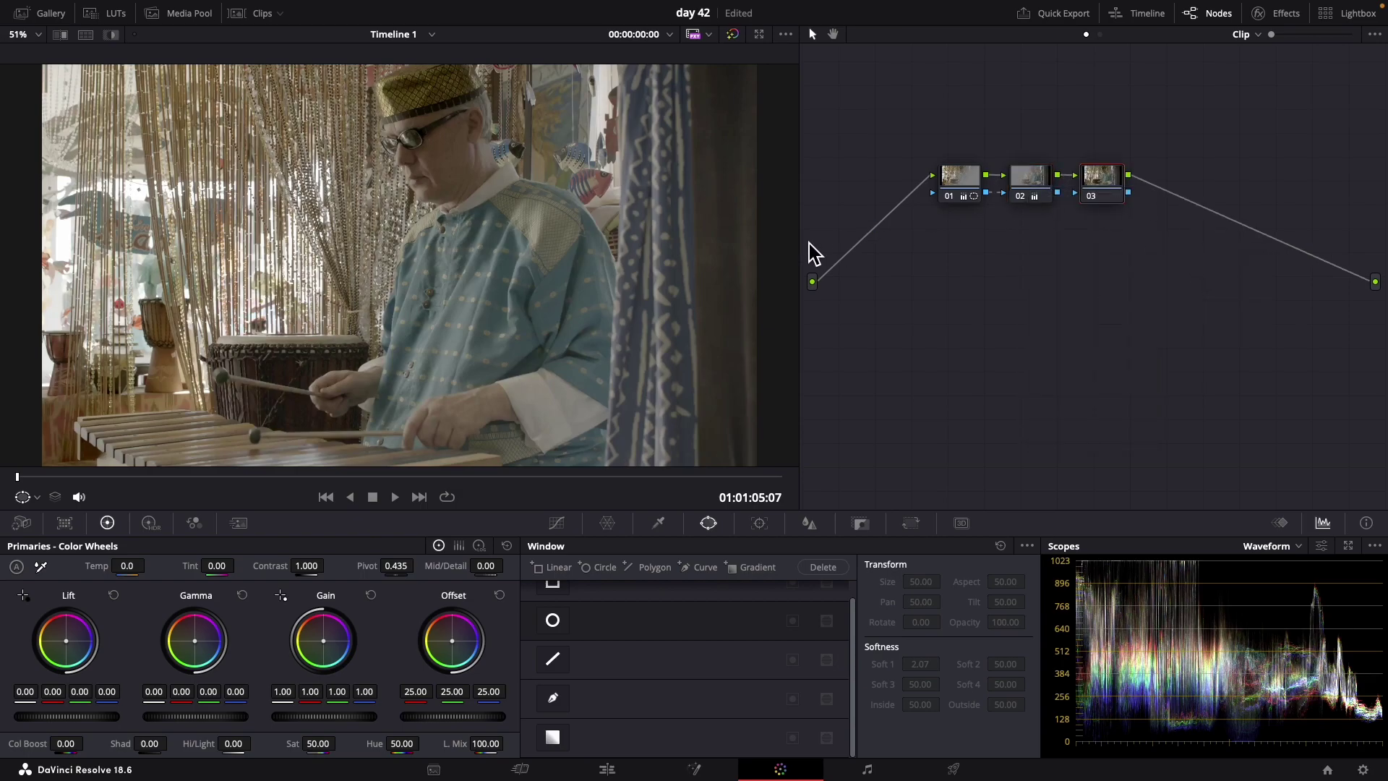
# - Set node 03's contrast to 1.110 and hue to 46.60, and compare the image with the grade bypassed
pyautogui.moveTo(302, 567); pyautogui.dragTo(336, 574)
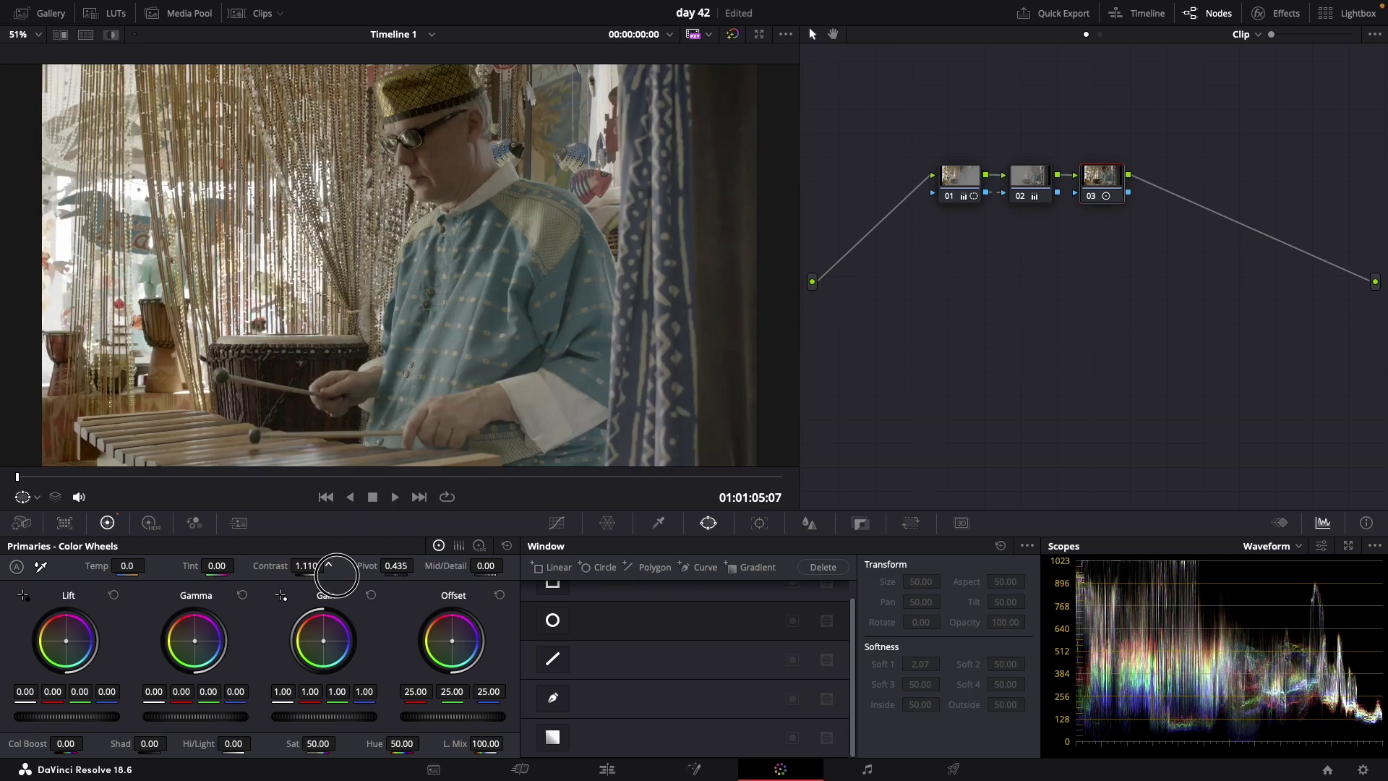
pyautogui.moveTo(402, 743)
pyautogui.mouseDown()
pyautogui.moveTo(378, 743)
pyautogui.moveTo(412, 744)
pyautogui.moveTo(396, 747)
pyautogui.mouseUp()
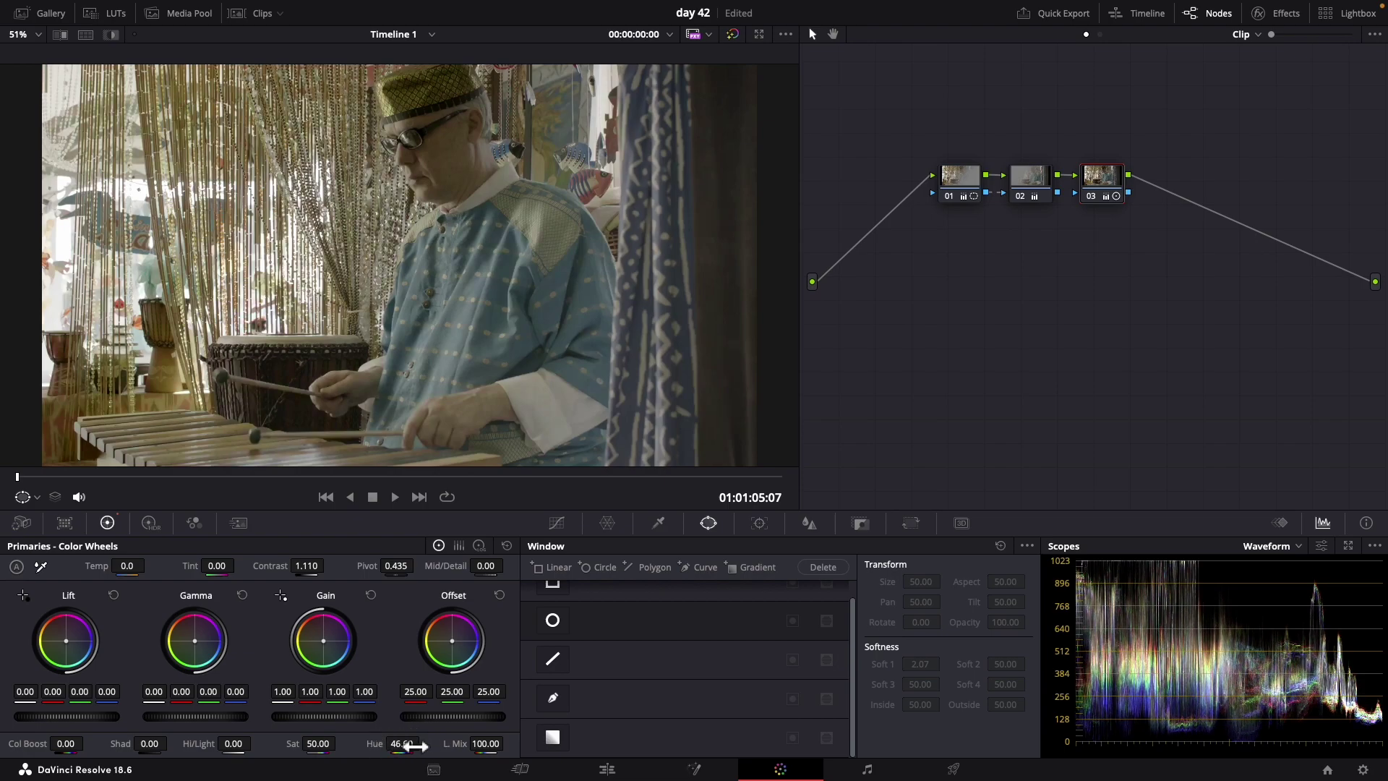
pyautogui.click(732, 35)
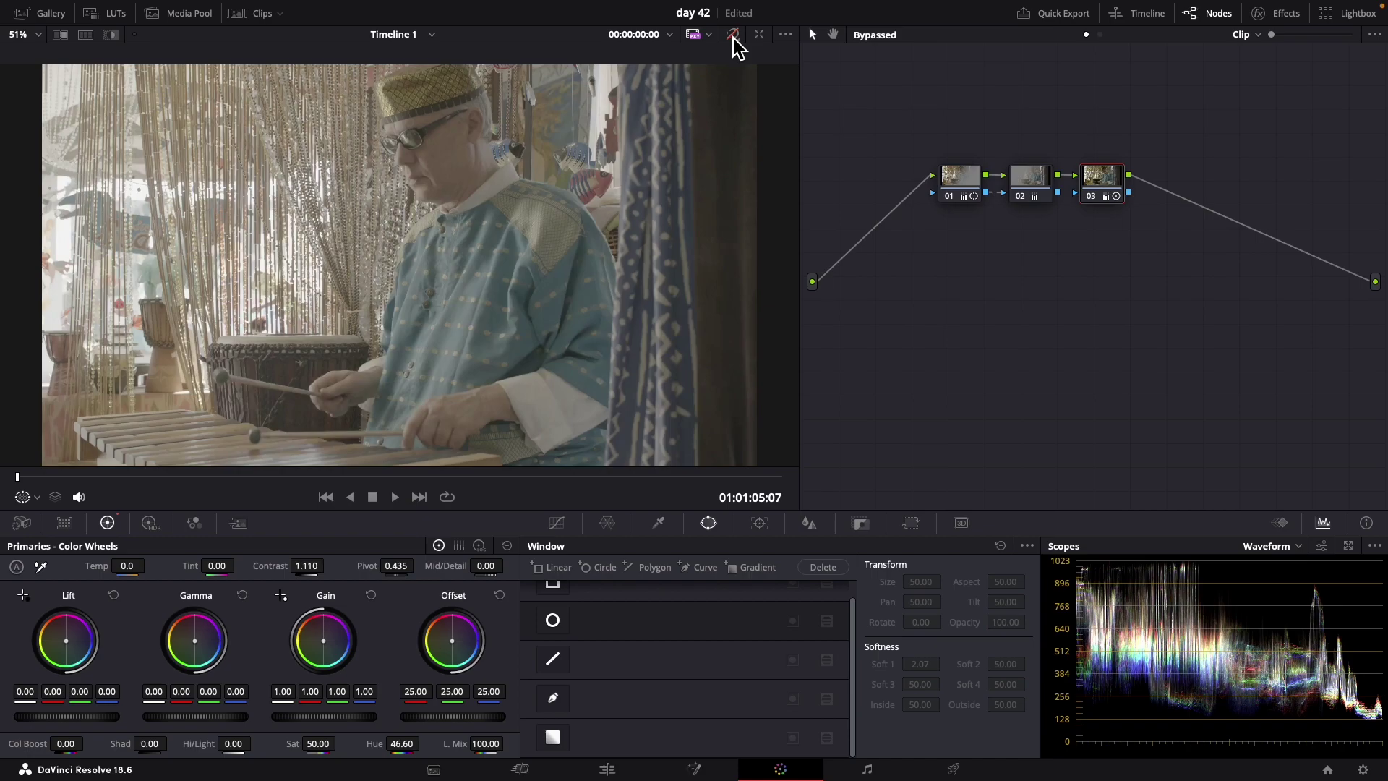
pyautogui.click(732, 36)
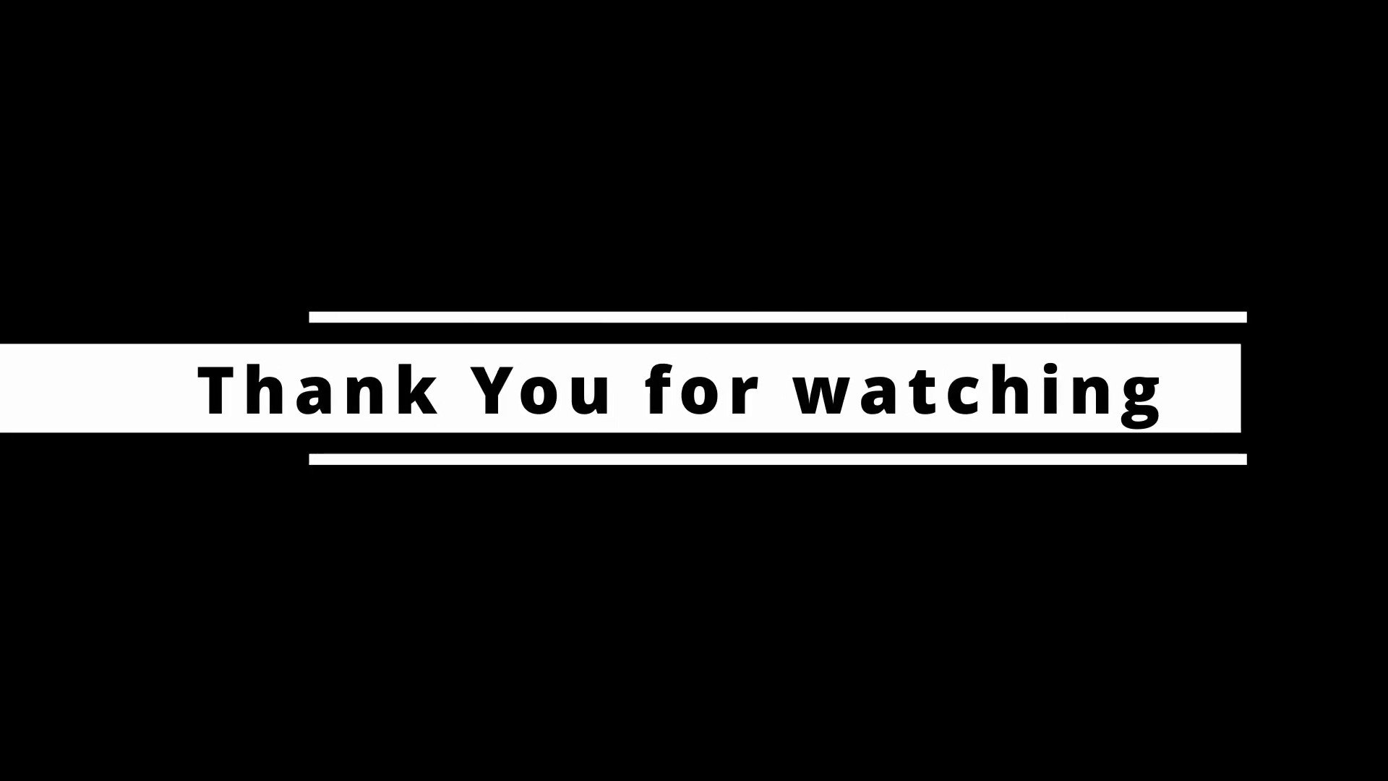